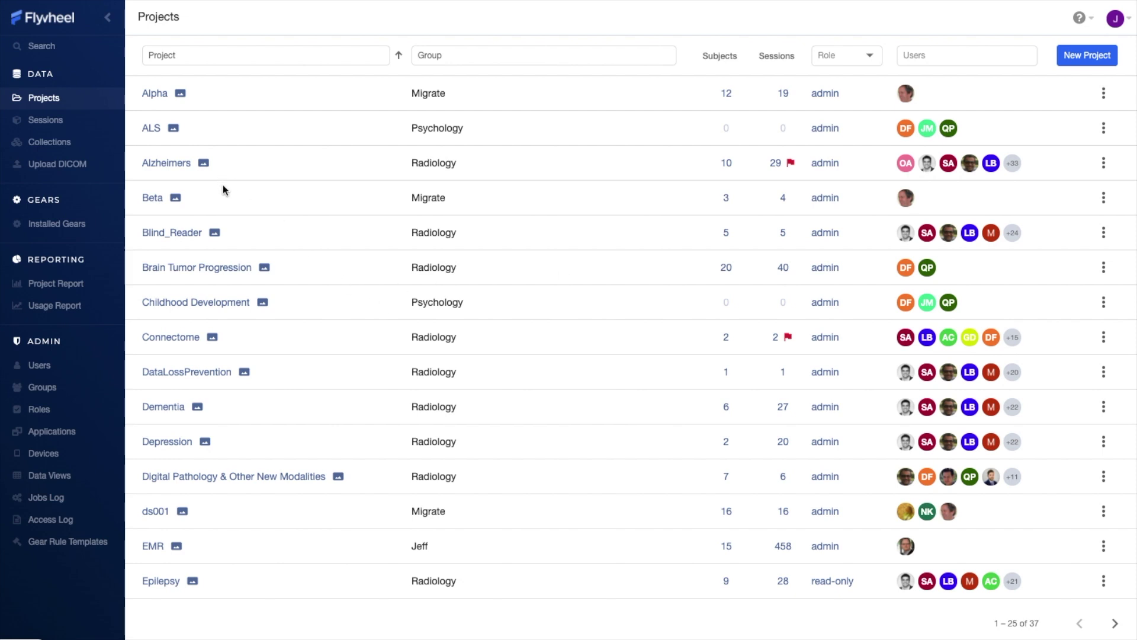
Step: Open the Alzheimers project's Sessions list to show Session 3's acquisitions and files
left_click(157, 165)
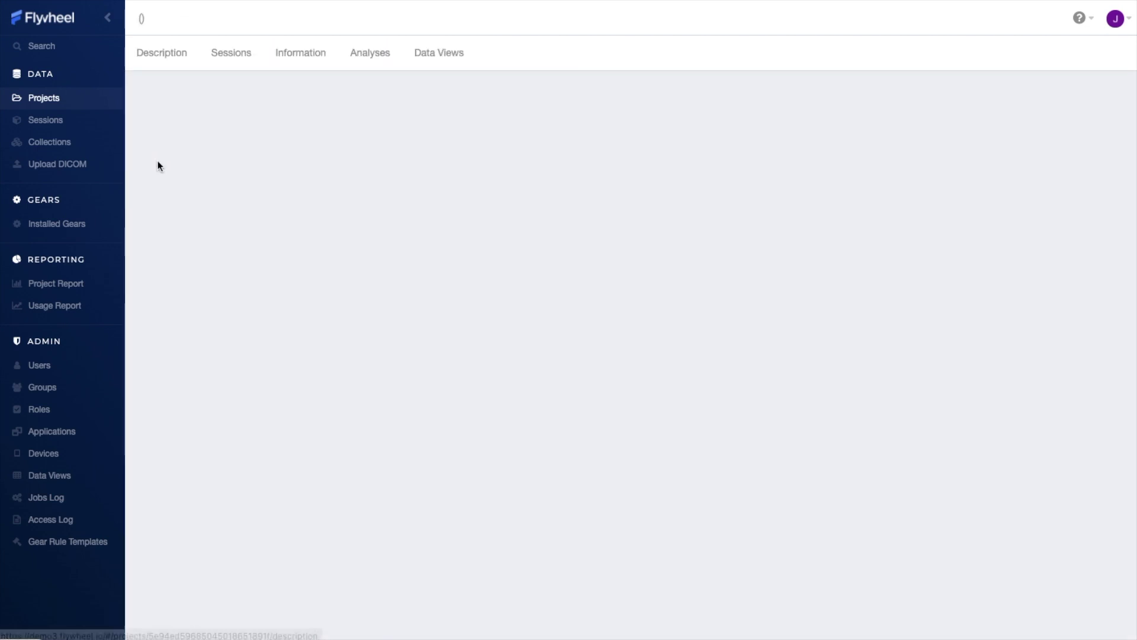
left_click(230, 52)
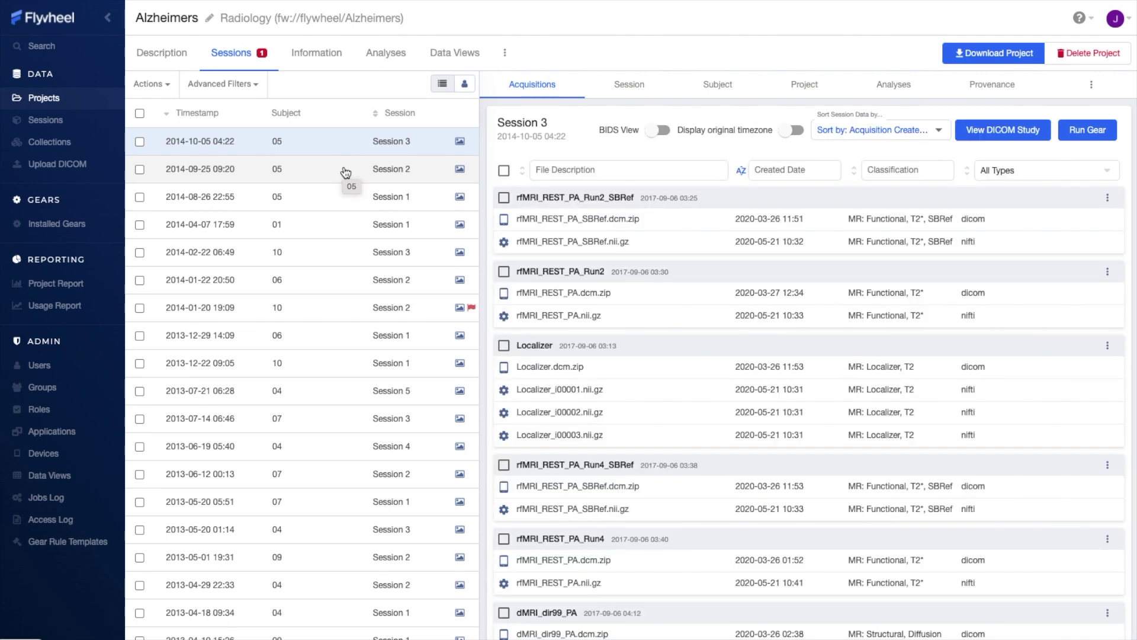
scroll(639, 373, "down", 3)
scroll(638, 373, "up", 3)
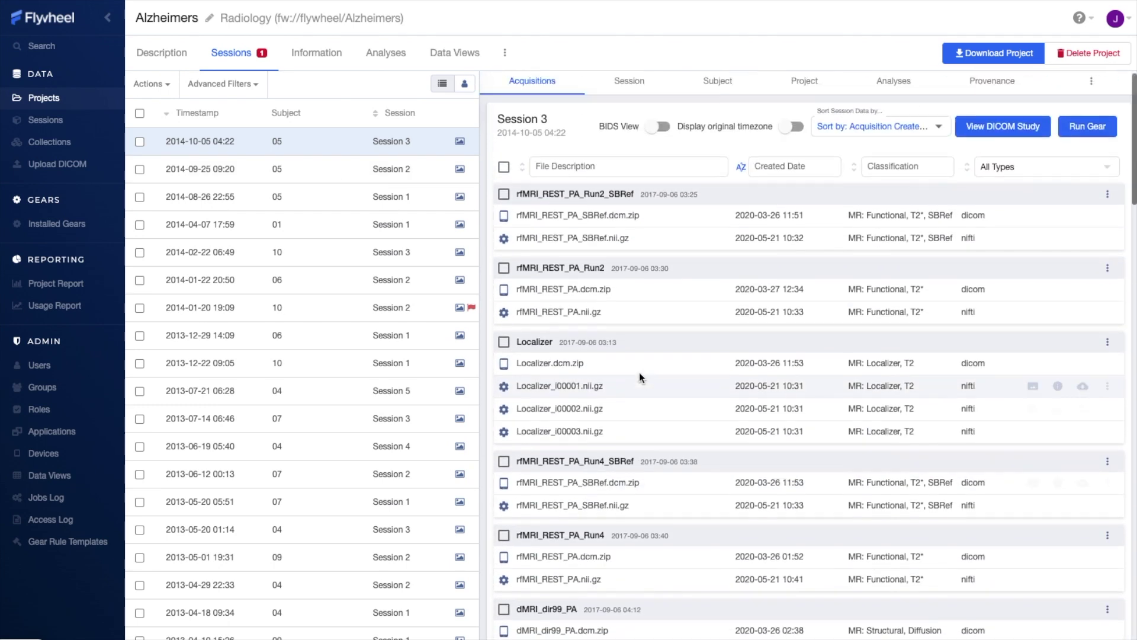
Step: Review the Alzheimers gear rules, then open the flagged 2014-01-20 Session 2
left_click(505, 52)
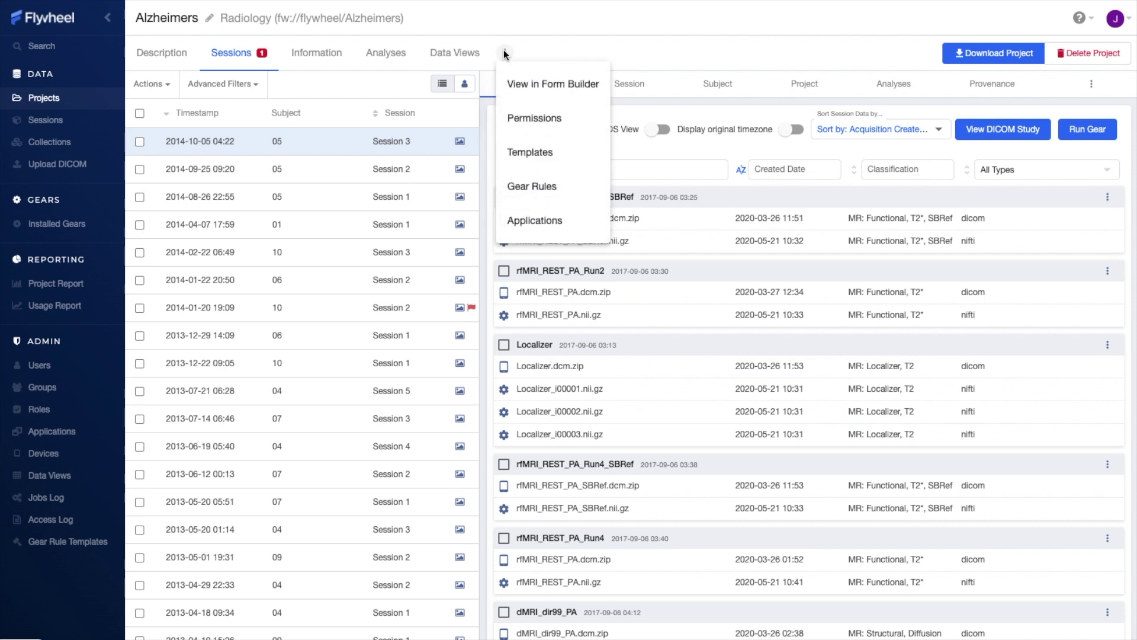
left_click(526, 187)
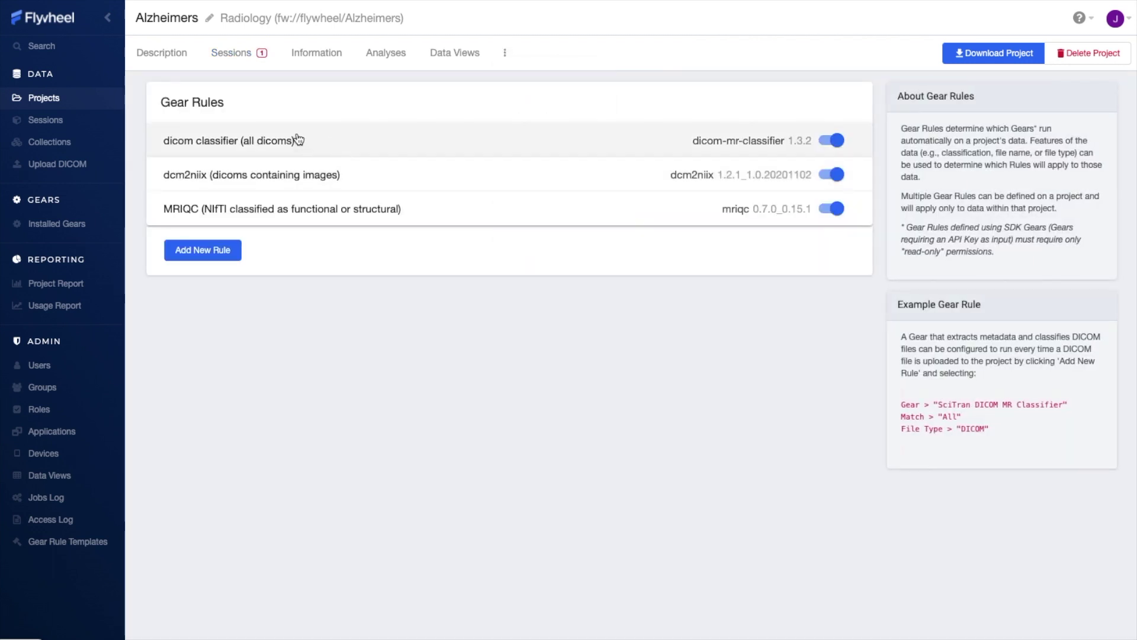
left_click(234, 54)
left_click(472, 309)
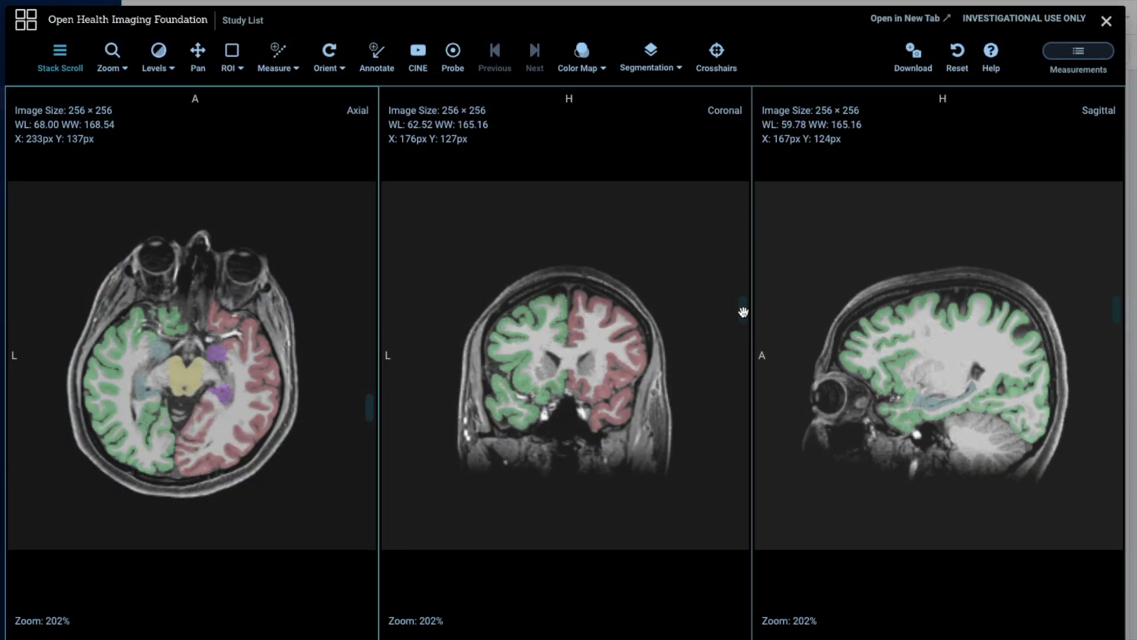
Step: Browse the brain slices, 3-D surface and MRIQC T1w report, ending on the T2 series
left_click_drag(743, 312, 730, 379)
scroll(355, 372, "down", 10)
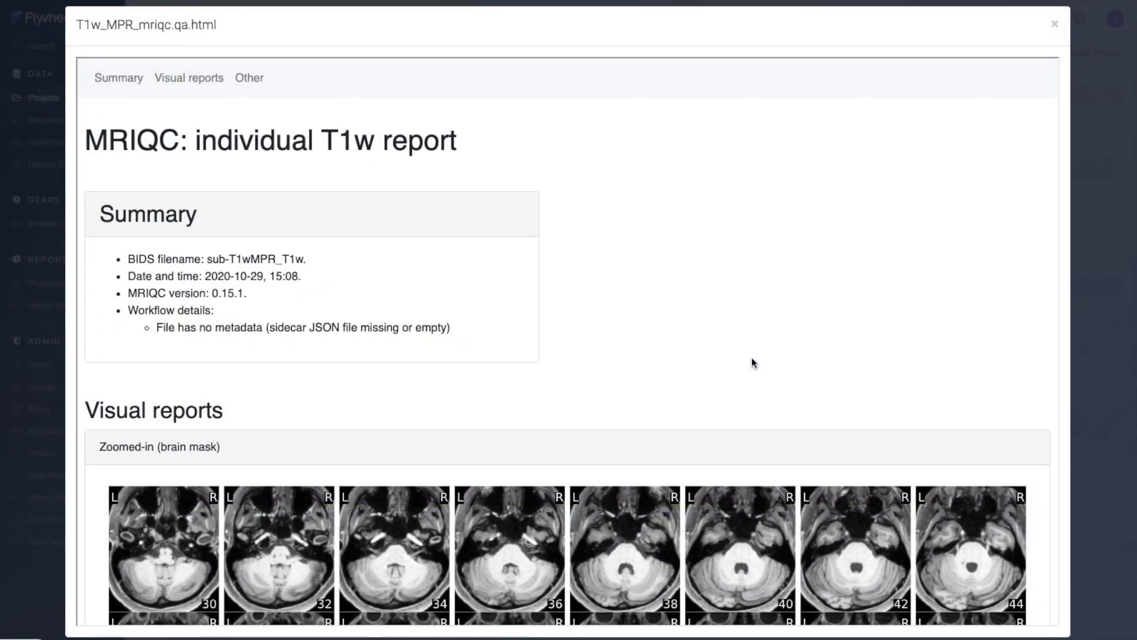
scroll(753, 360, "down", 18)
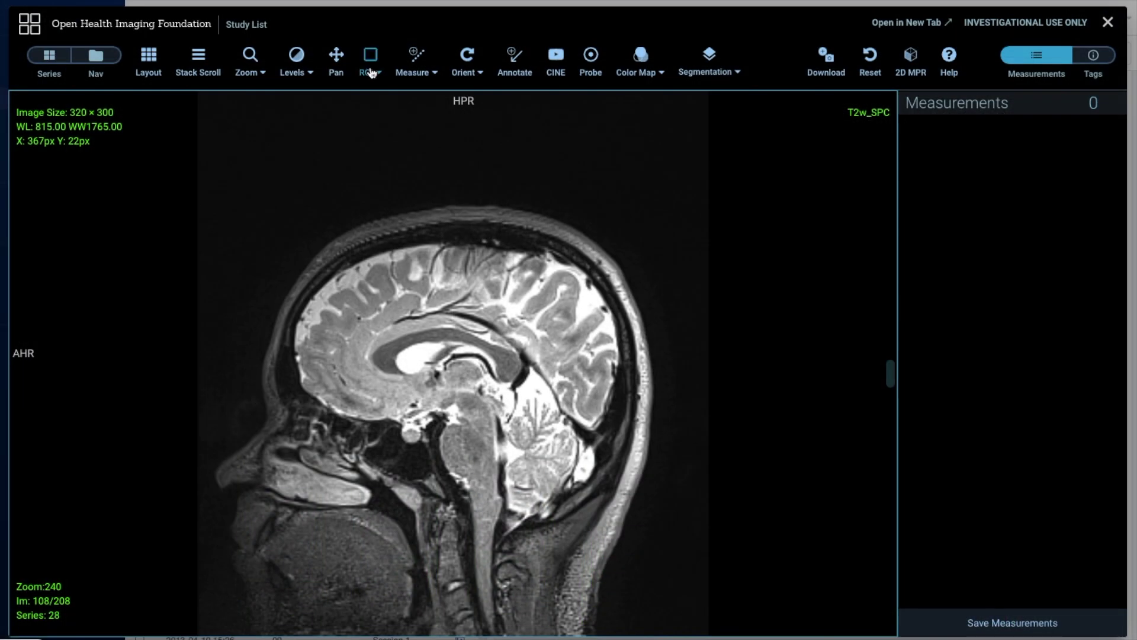
Step: Outline a freehand ROI near the top of the brain and label it Lesion
left_click(371, 60)
mouse_move(448, 243)
left_mouse_down()
mouse_move(439, 261)
mouse_move(481, 268)
mouse_move(494, 248)
mouse_move(458, 243)
left_mouse_up()
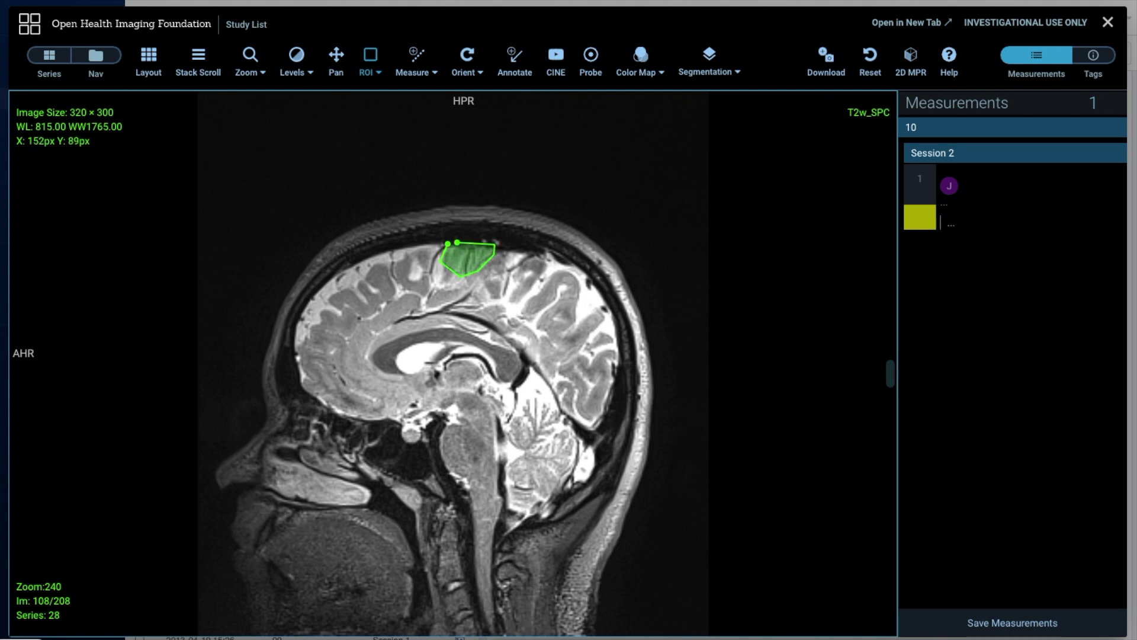
left_click(807, 403)
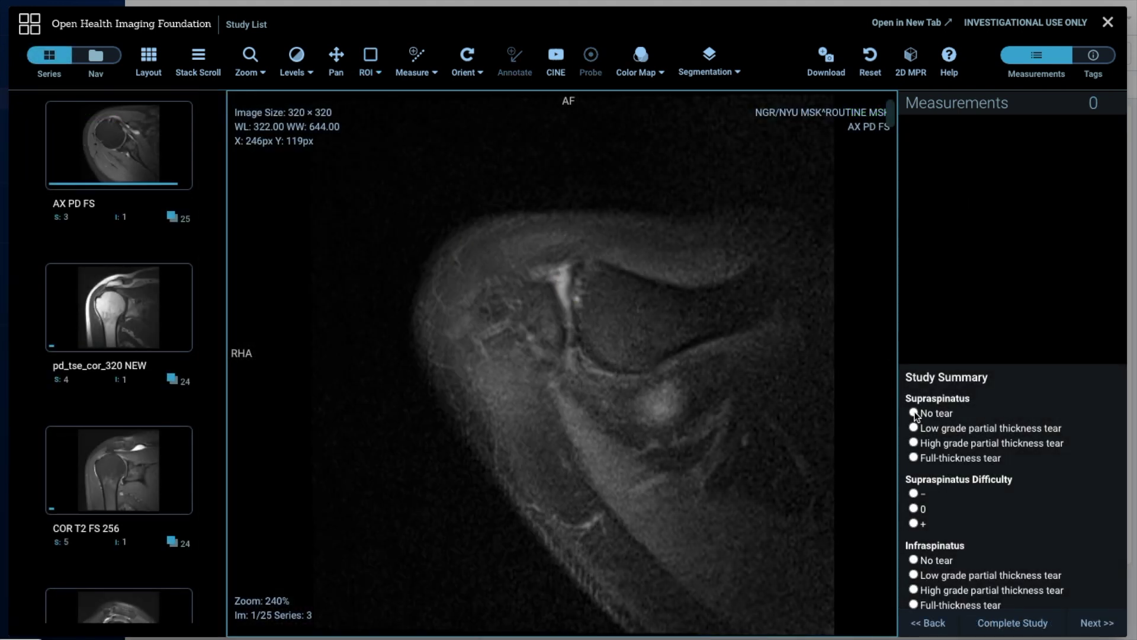
Step: Grade subscapularis as low grade partial thickness tear, difficulty +, noting 'Request re-scan'
scroll(925, 499, "down", 3)
scroll(925, 500, "down", 3)
left_click(914, 463)
left_click(914, 559)
scroll(915, 559, "down", 1)
left_click(931, 547)
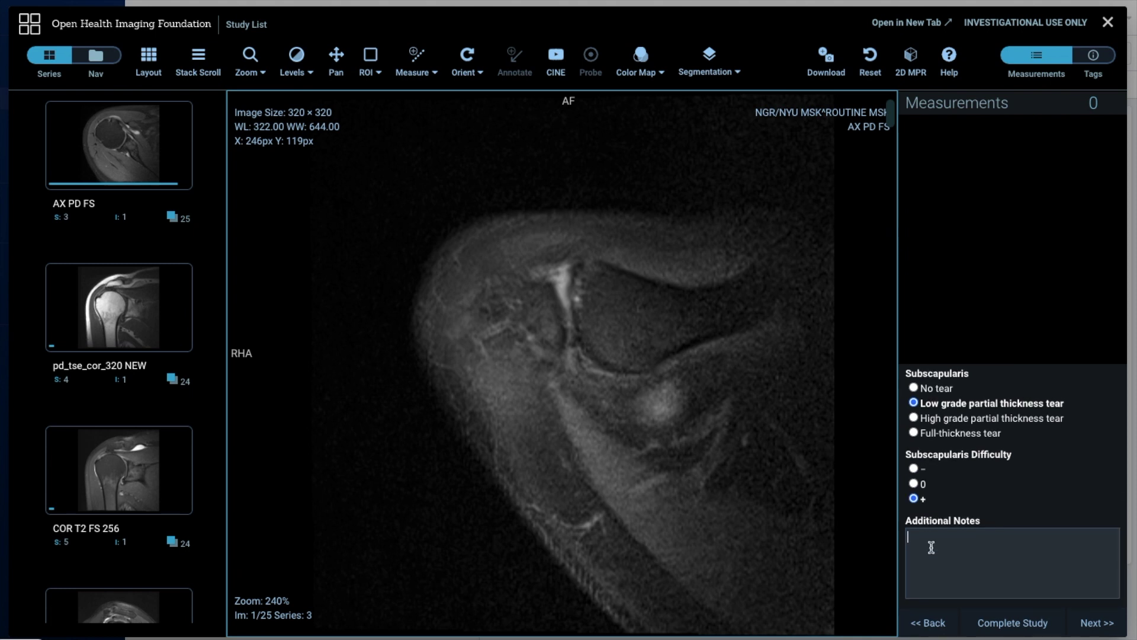
type("Request re-scan")
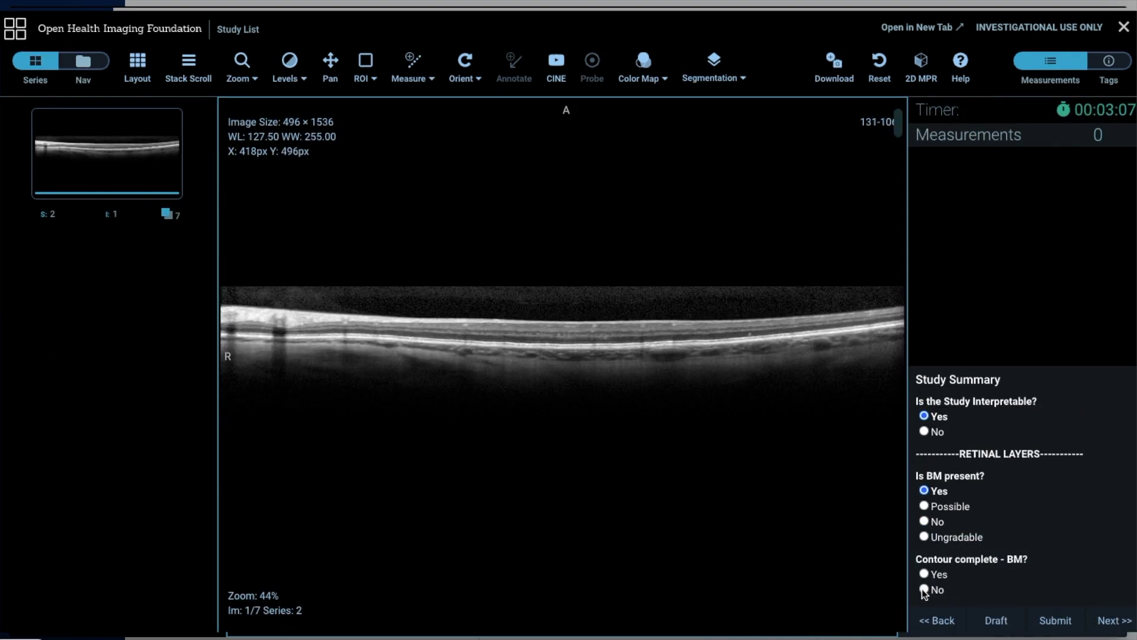
Step: Answer No for Contour complete - BM and trace the 124.34 mm BM contour across the retina
left_click(924, 588)
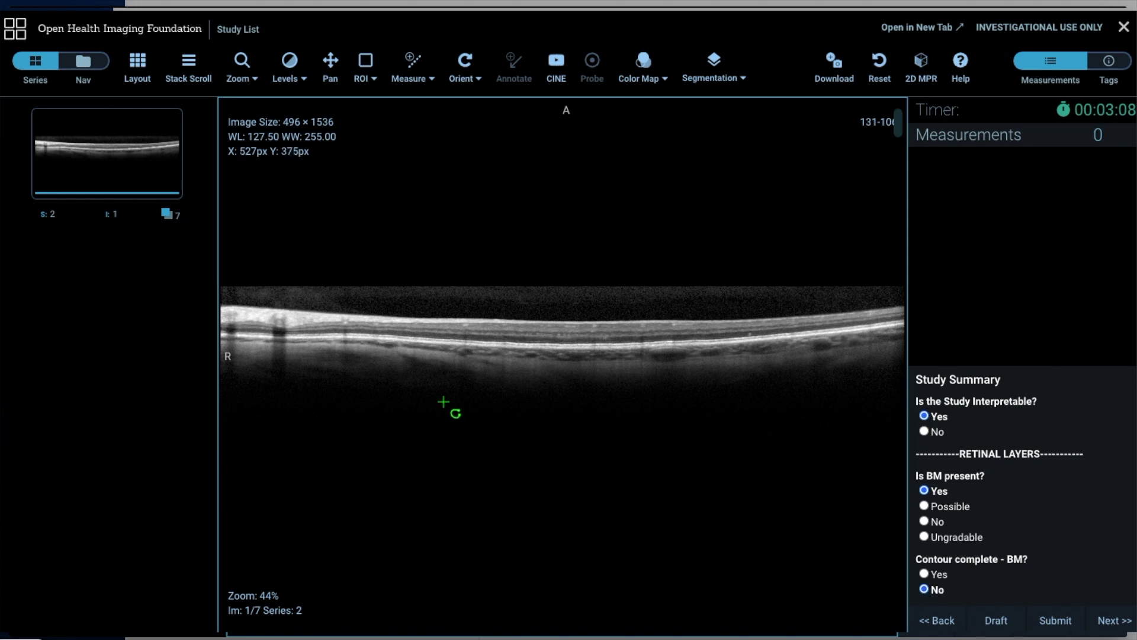
left_click_drag(294, 335, 304, 335)
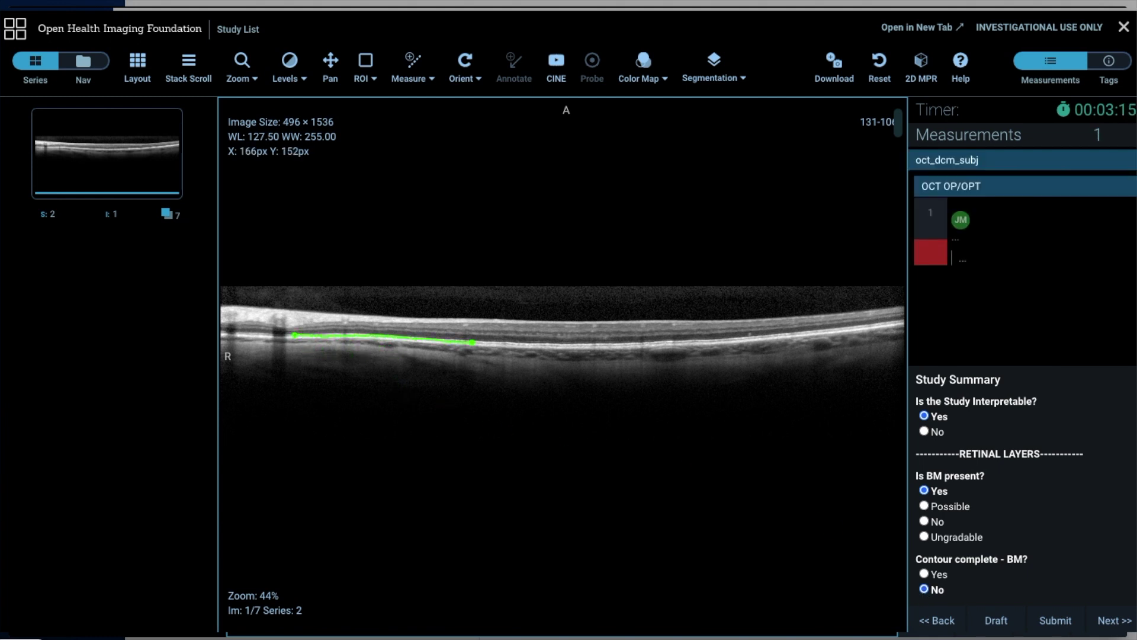
left_click_drag(634, 345, 883, 321)
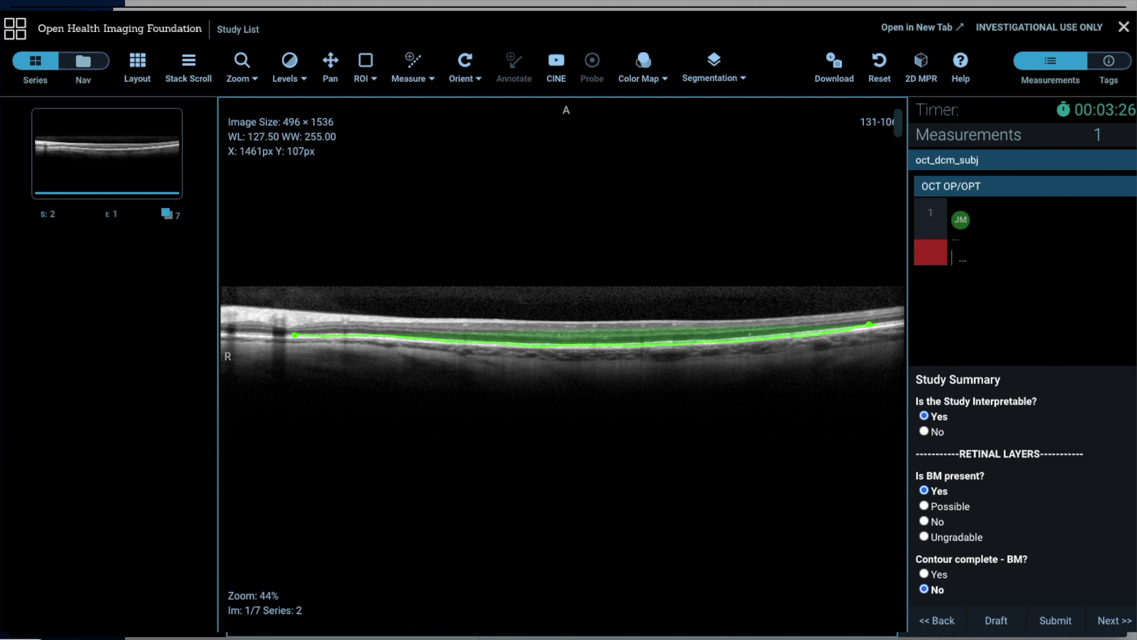
left_click_drag(883, 322, 313, 329)
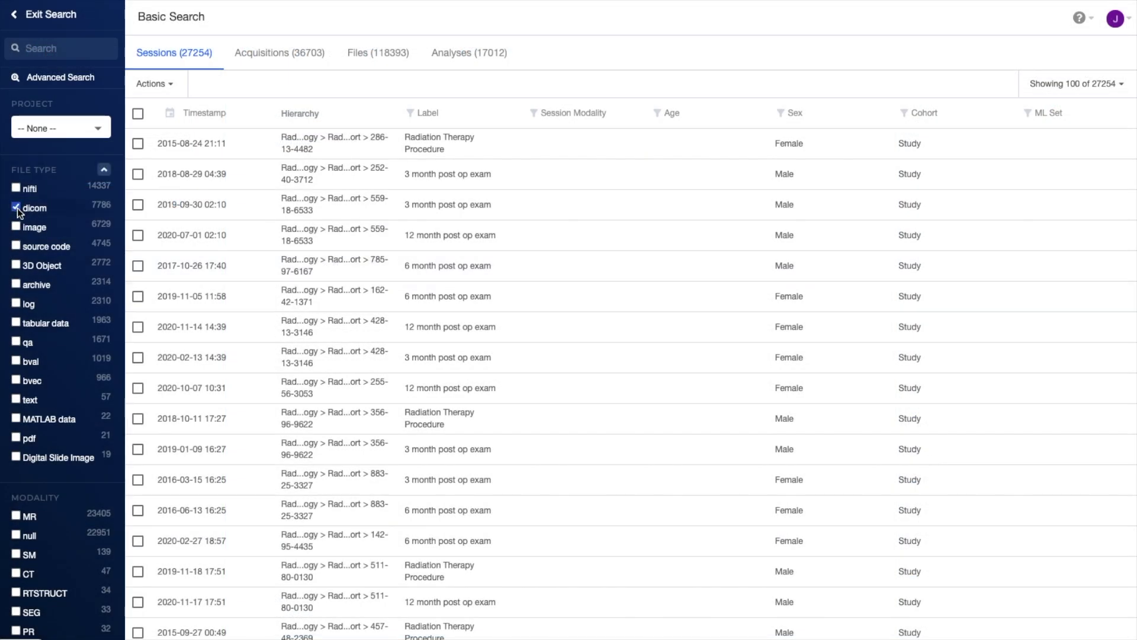
Step: Filter search results to MR modality, T1 classification and subject age 8–71
scroll(17, 225, "down", 5)
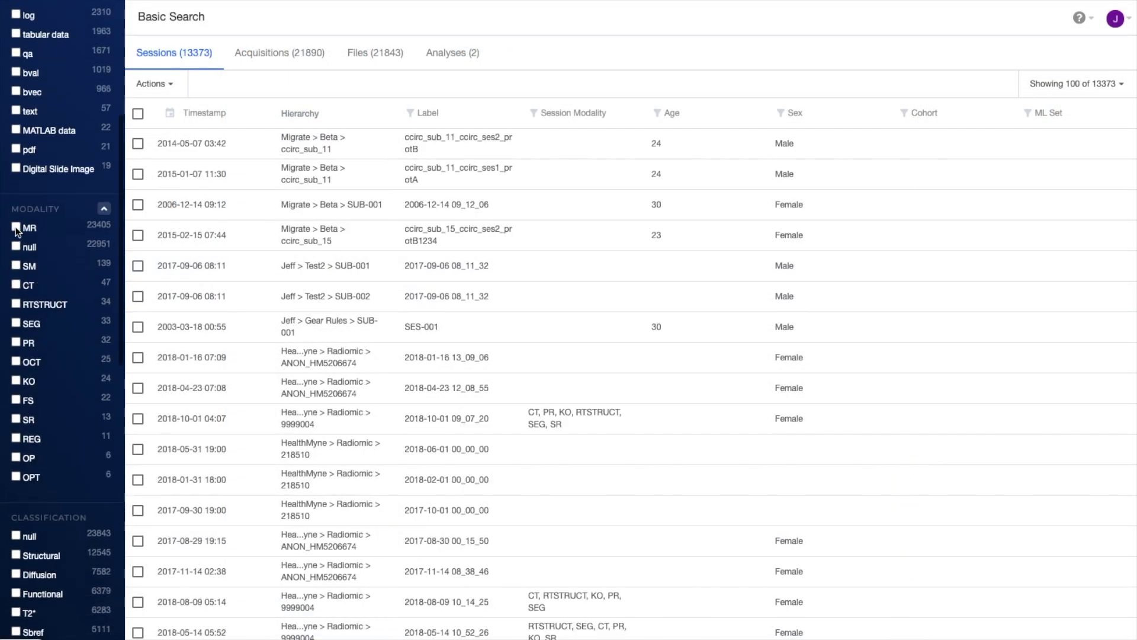
left_click(16, 228)
scroll(65, 313, "down", 4)
left_click(16, 441)
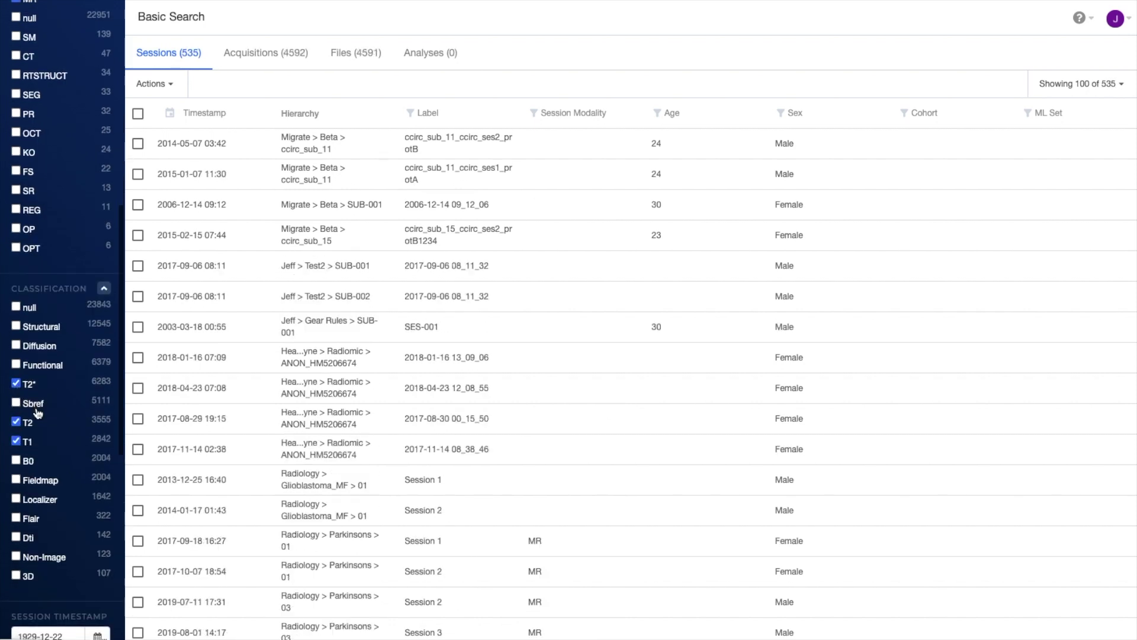
scroll(17, 444, "down", 8)
left_click_drag(16, 446, 25, 445)
left_click_drag(106, 445, 80, 445)
Step: Add the file.info.roi custom field filter and select all 100 listed files
left_click(47, 508)
type("roi")
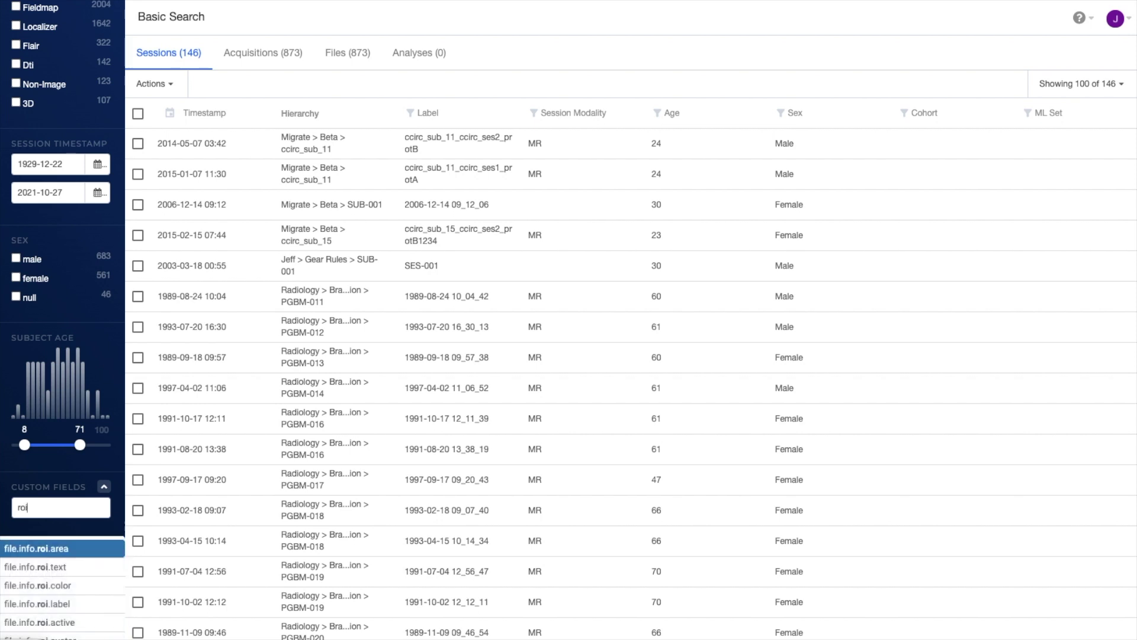
left_click(36, 631)
scroll(63, 414, "up", 4)
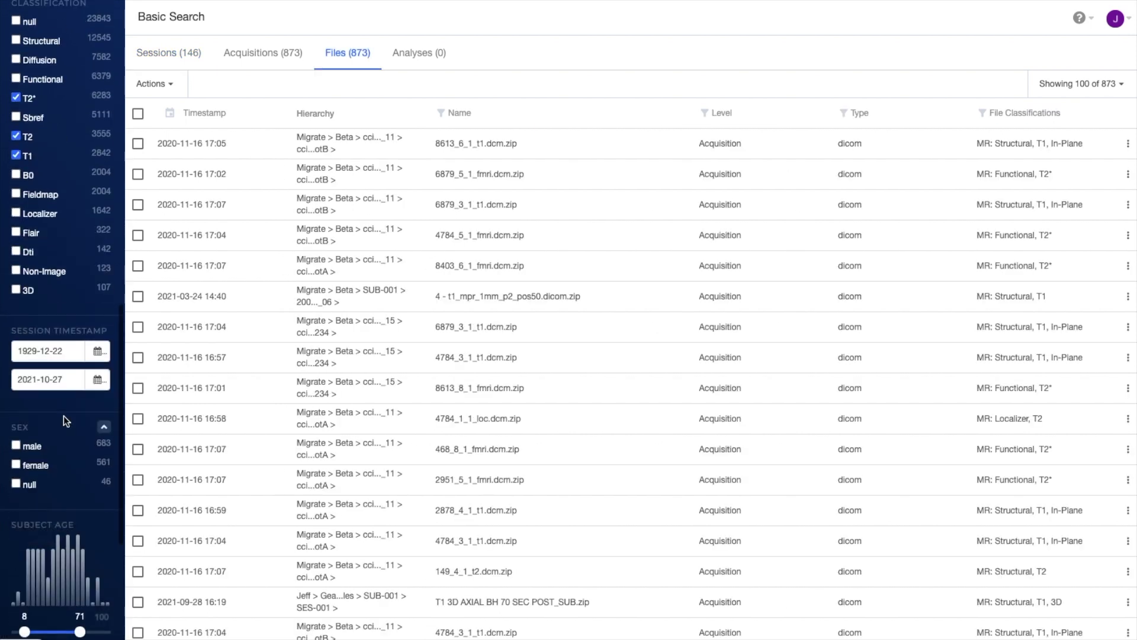
left_click(138, 113)
left_click(174, 87)
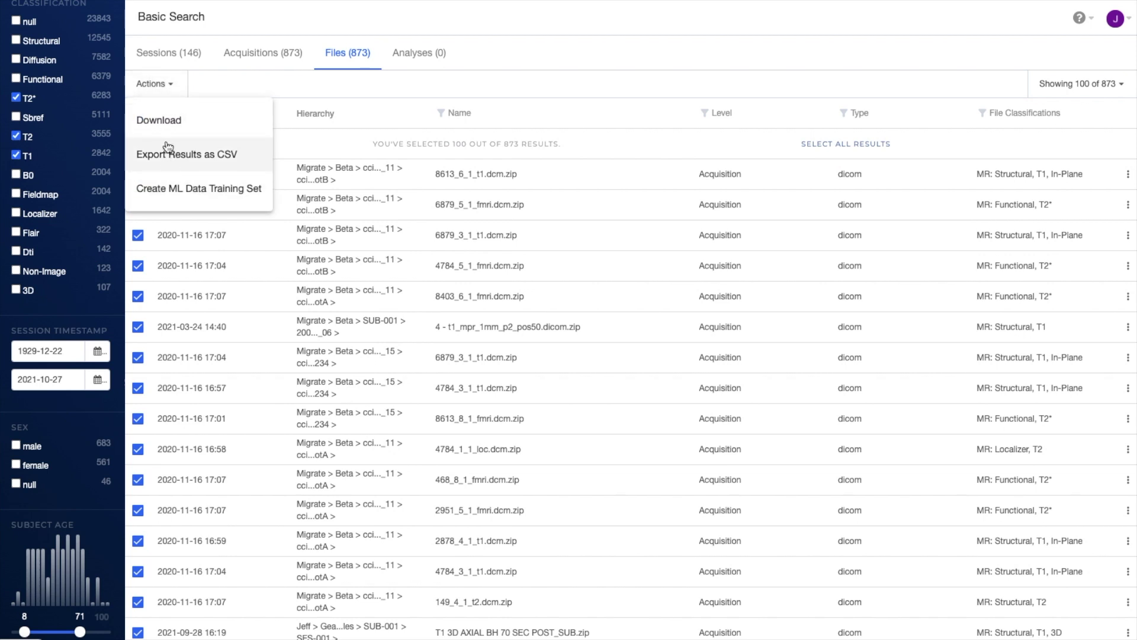
Step: Set the training set destination to Full EMR with PHI with training label file.info.roi.area
left_click(169, 189)
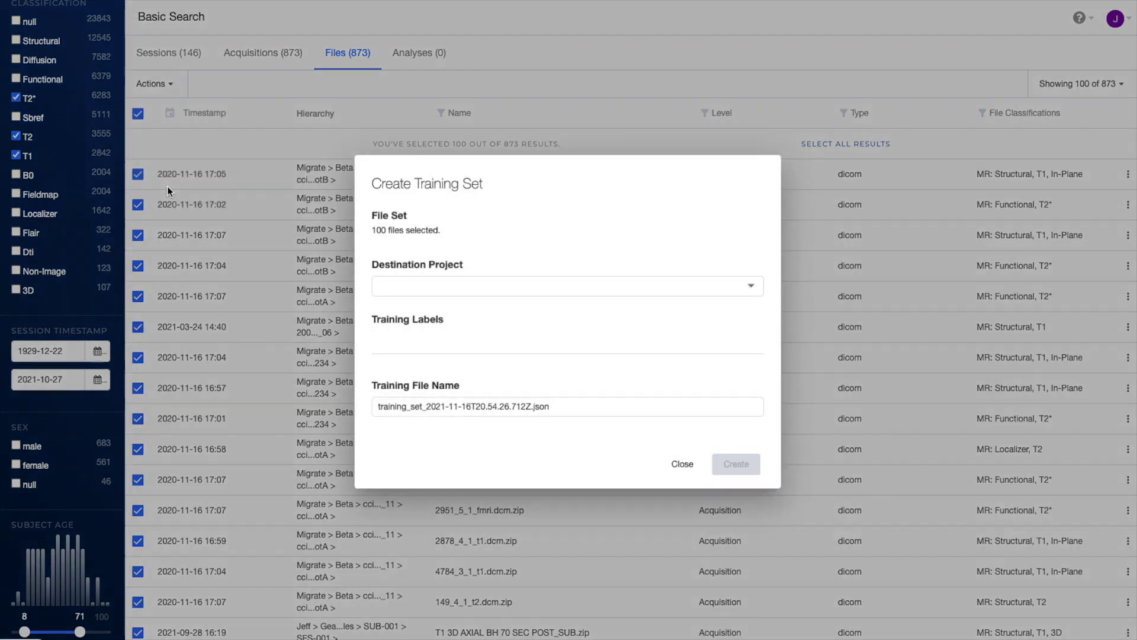
left_click(500, 288)
left_click(497, 292)
left_click(458, 335)
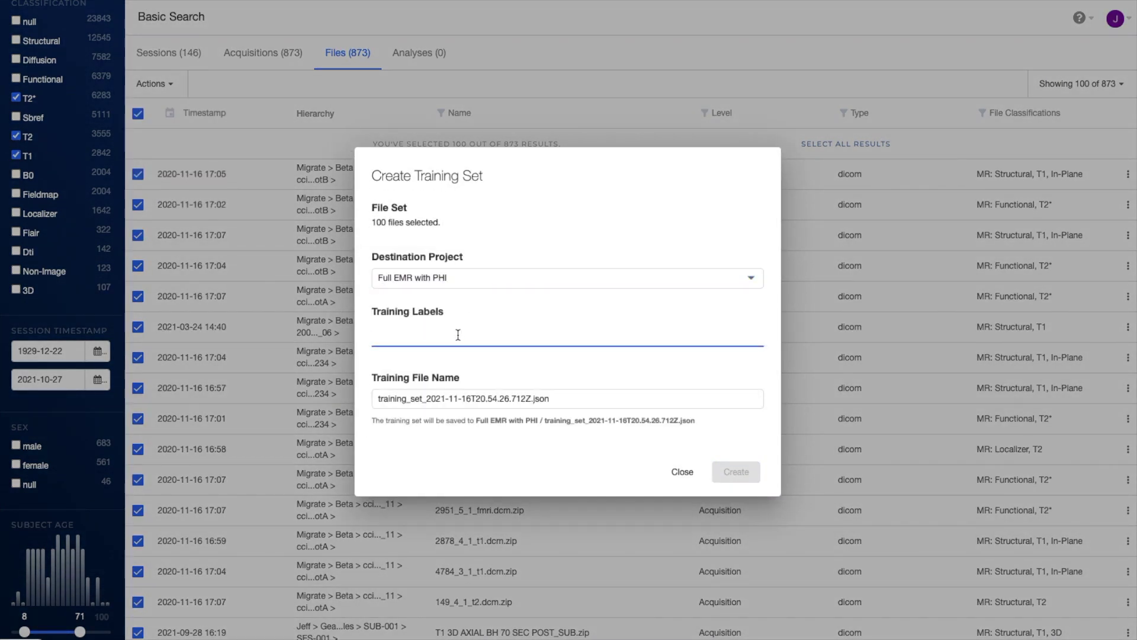
type("file.")
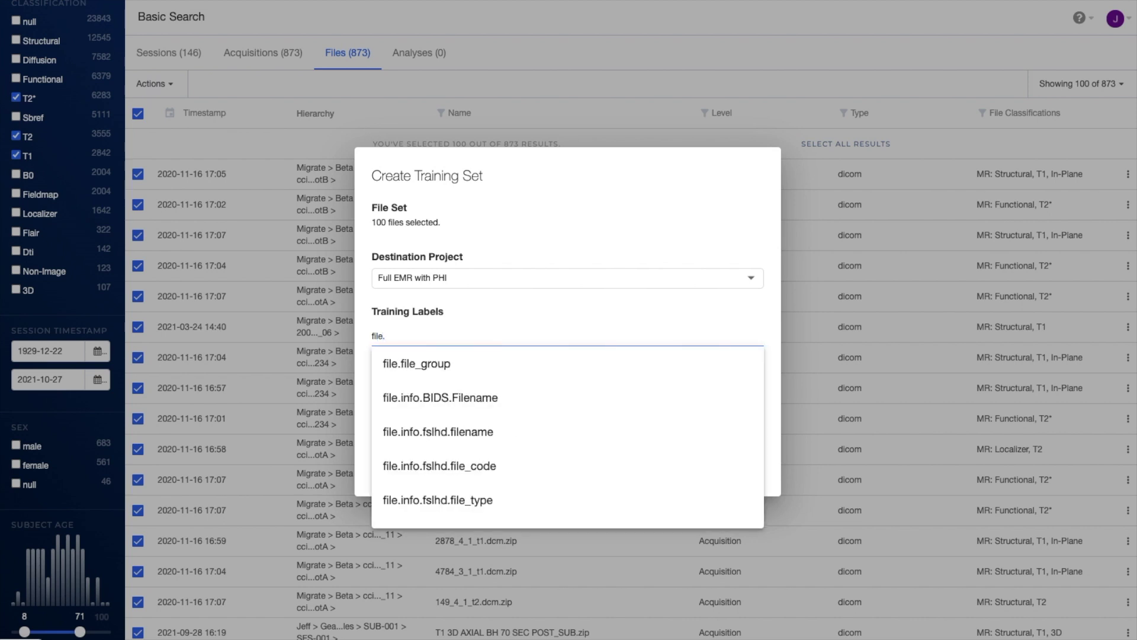
type("info.roi.area")
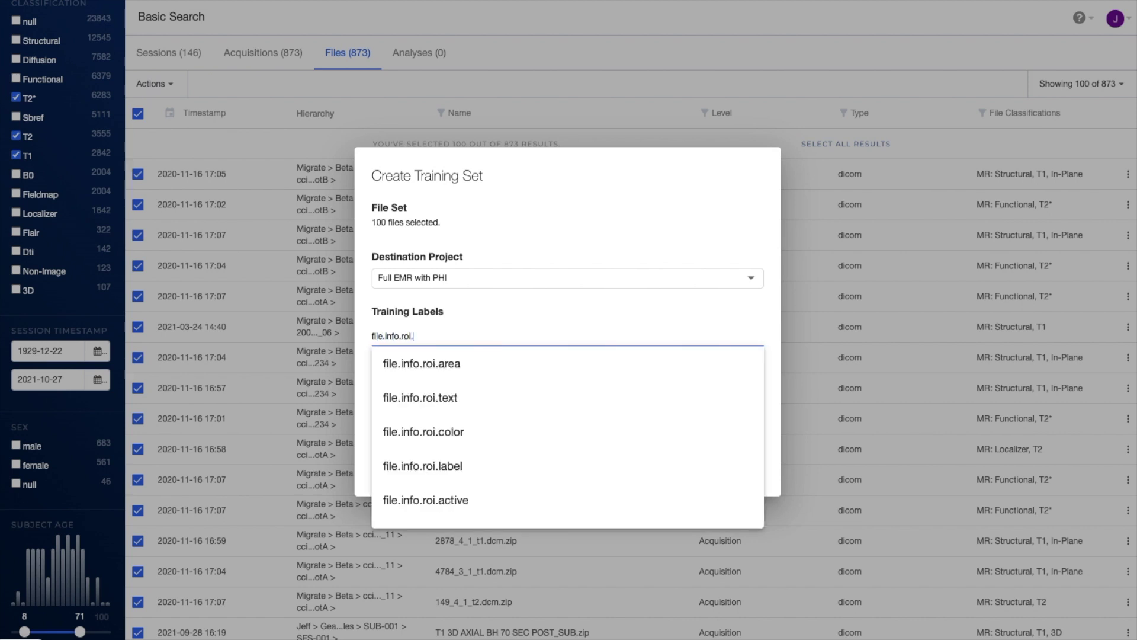
left_click(468, 355)
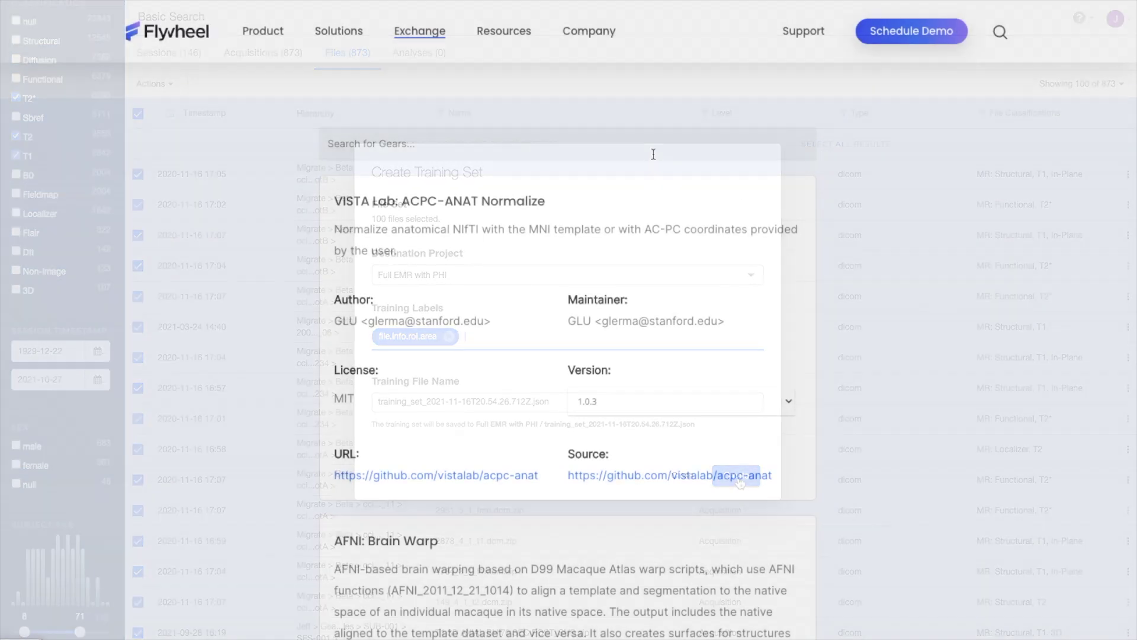
Step: Search Gear Exchange for MRIQC and look through the matching gears
type("MRI")
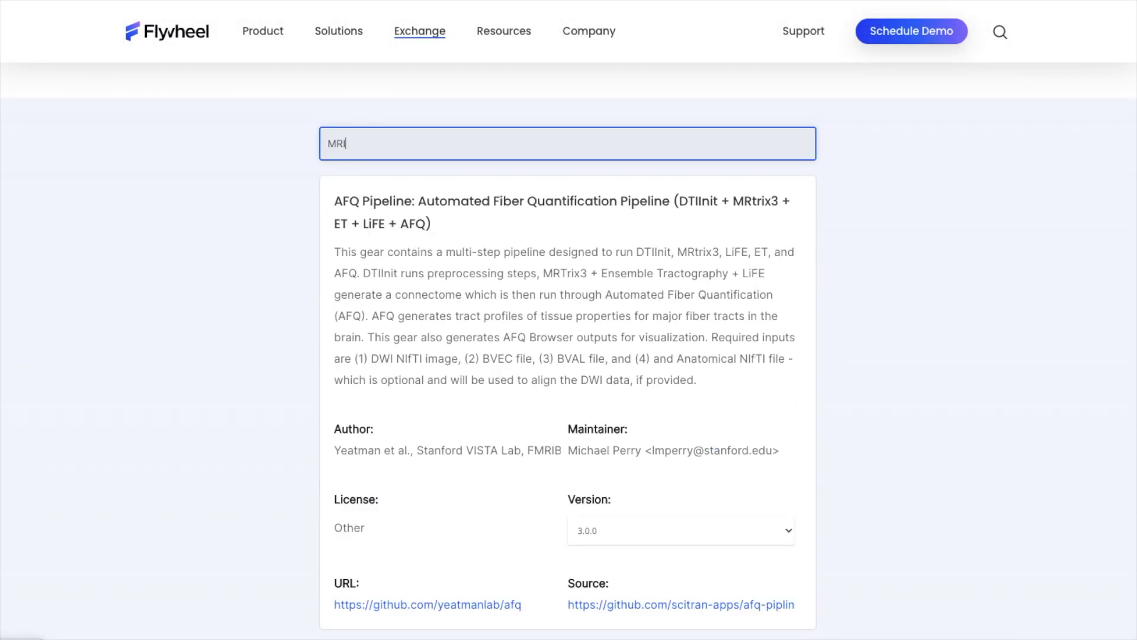
type("QC")
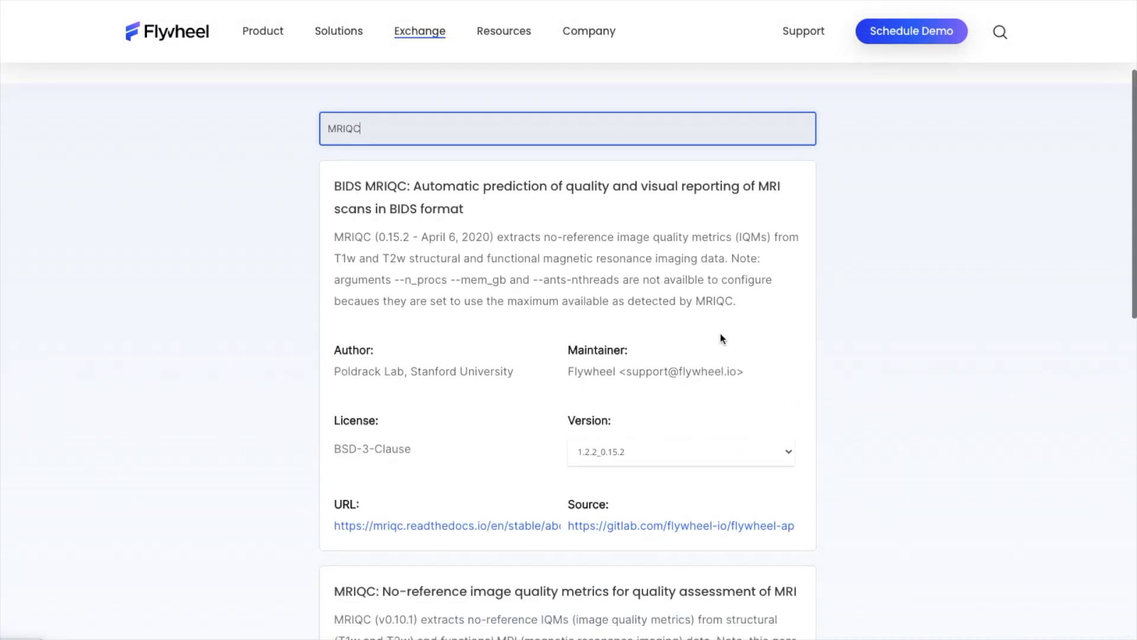
scroll(721, 334, "down", 4)
scroll(721, 333, "up", 4)
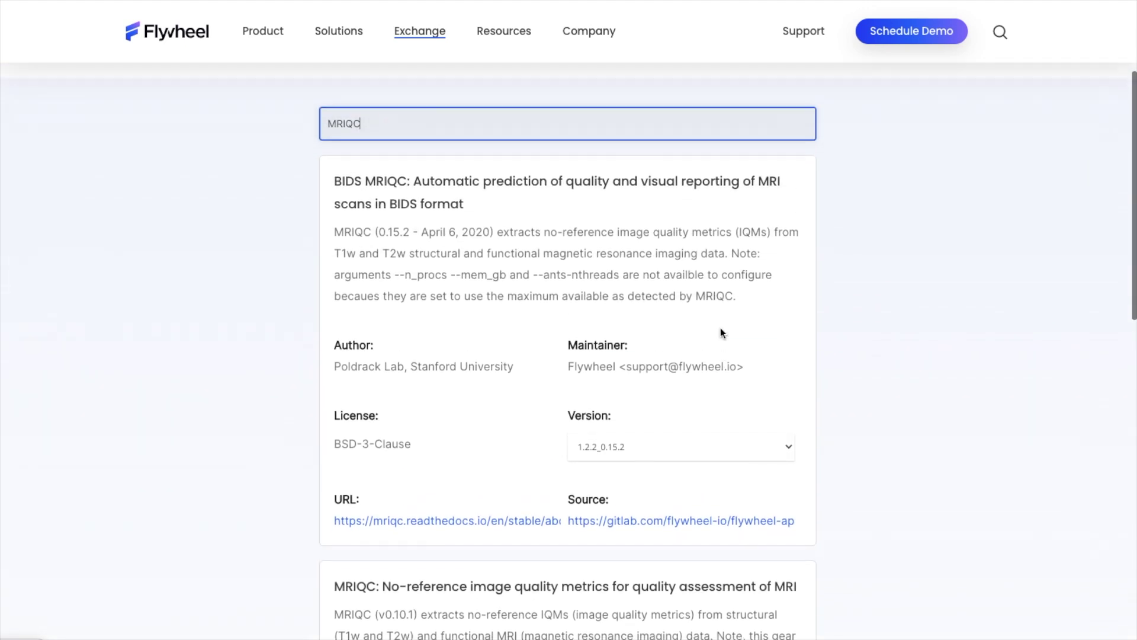
Step: Replace the search with Freesurfer and scroll down to the BIDS Freesurfer gear
key("BackSpace")
key("BackSpace")
key("BackSpace")
key("BackSpace")
key("BackSpace")
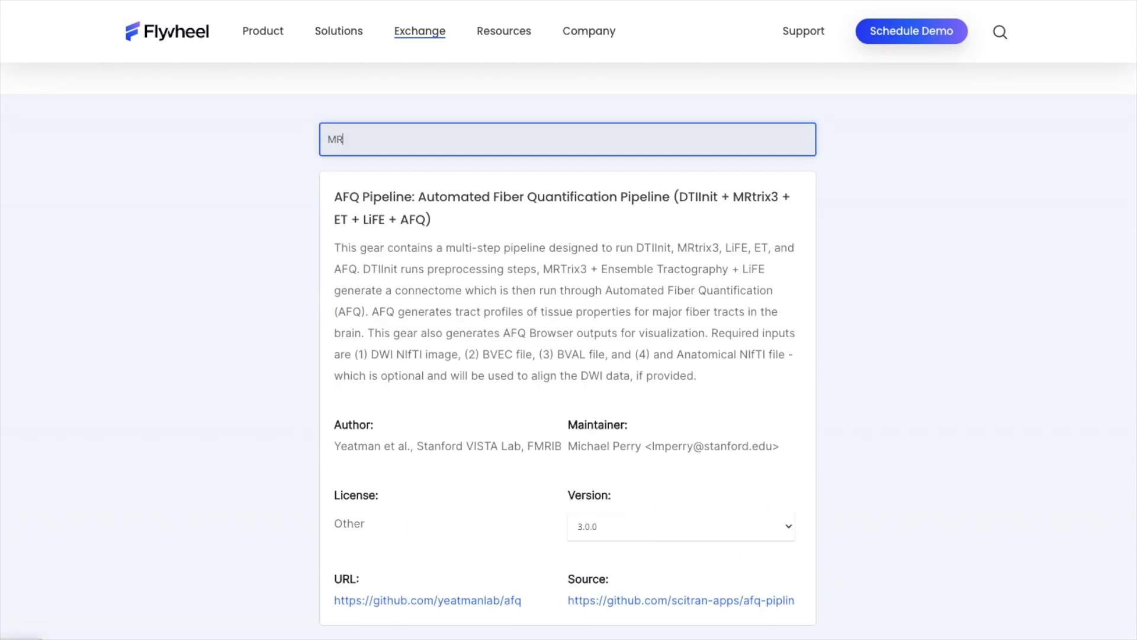
type("Free")
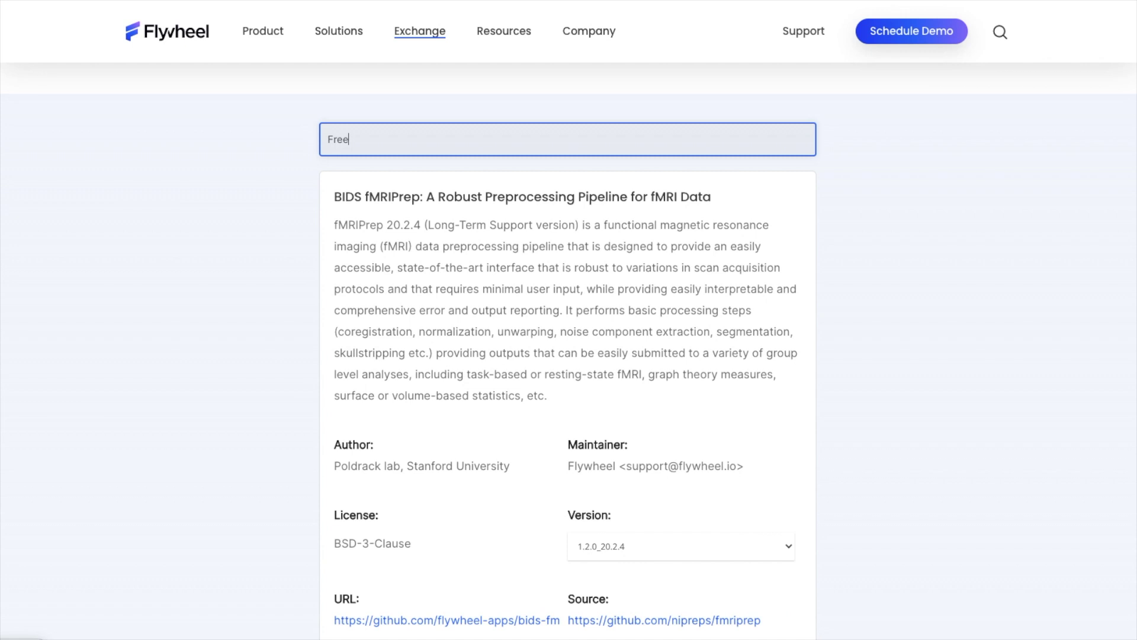
type("surfer")
scroll(722, 303, "down", 5)
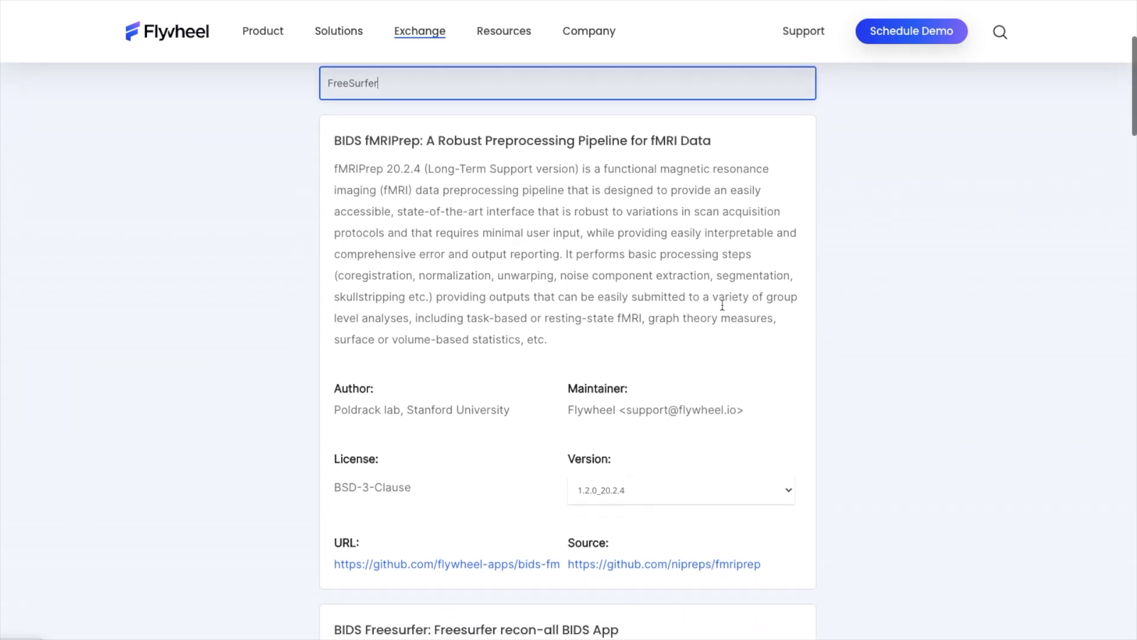
scroll(721, 310, "down", 6)
scroll(724, 313, "down", 4)
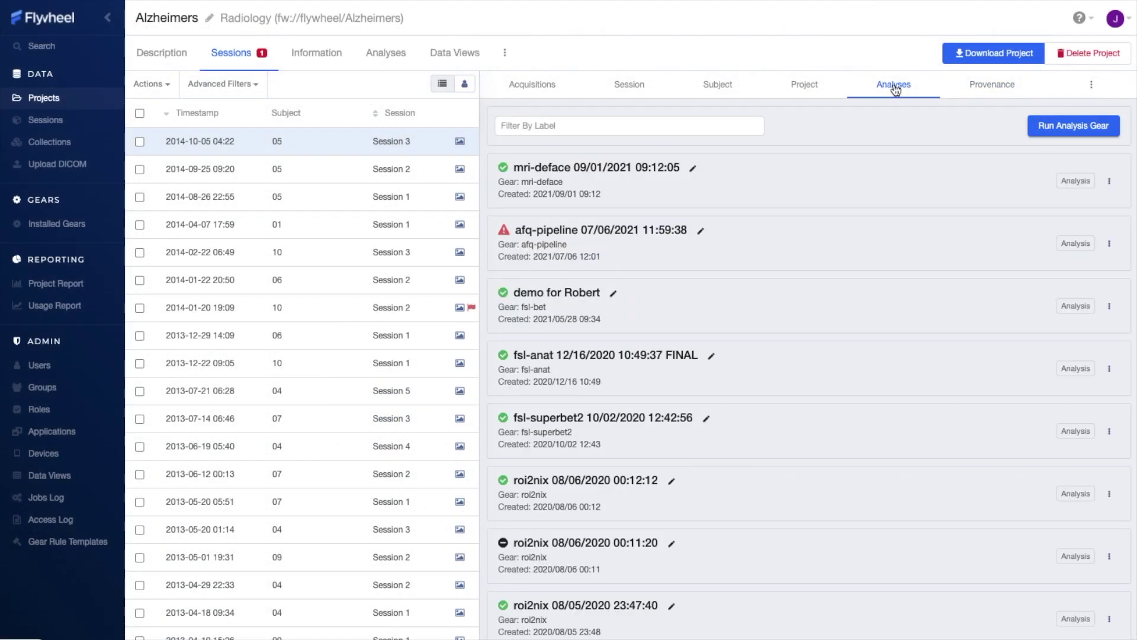
Step: View the roi2nix 08/06/2020 00:11:20 output brain slices, then switch to the Provenance job history
scroll(889, 190, "down", 6)
left_click(887, 188)
scroll(764, 404, "down", 5)
scroll(776, 400, "down", 2)
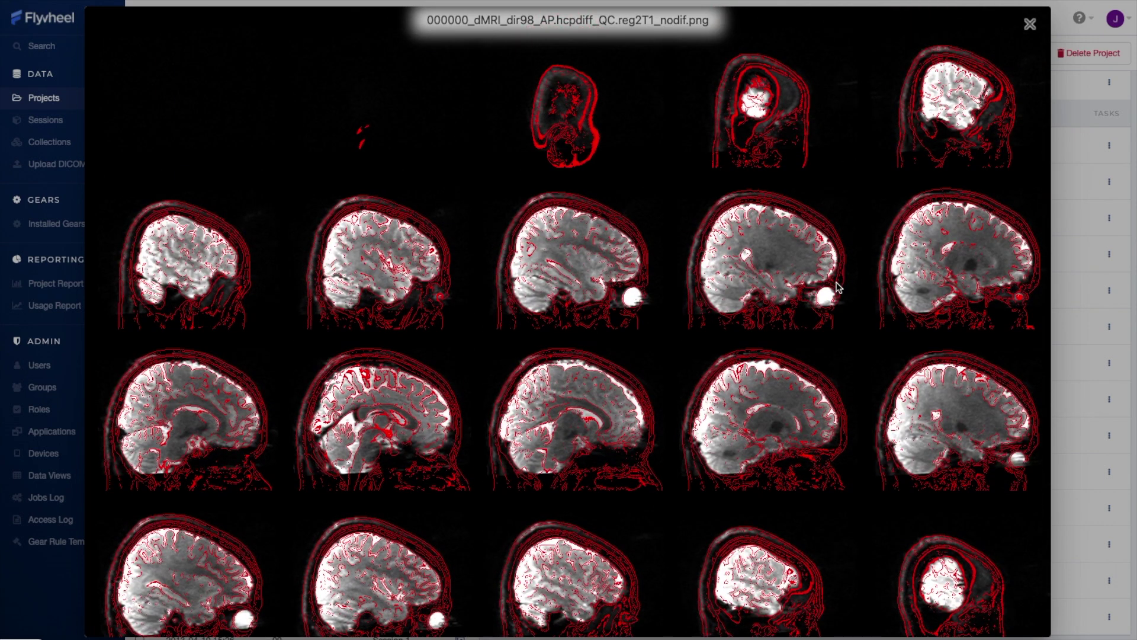
left_click(1030, 26)
left_click(990, 86)
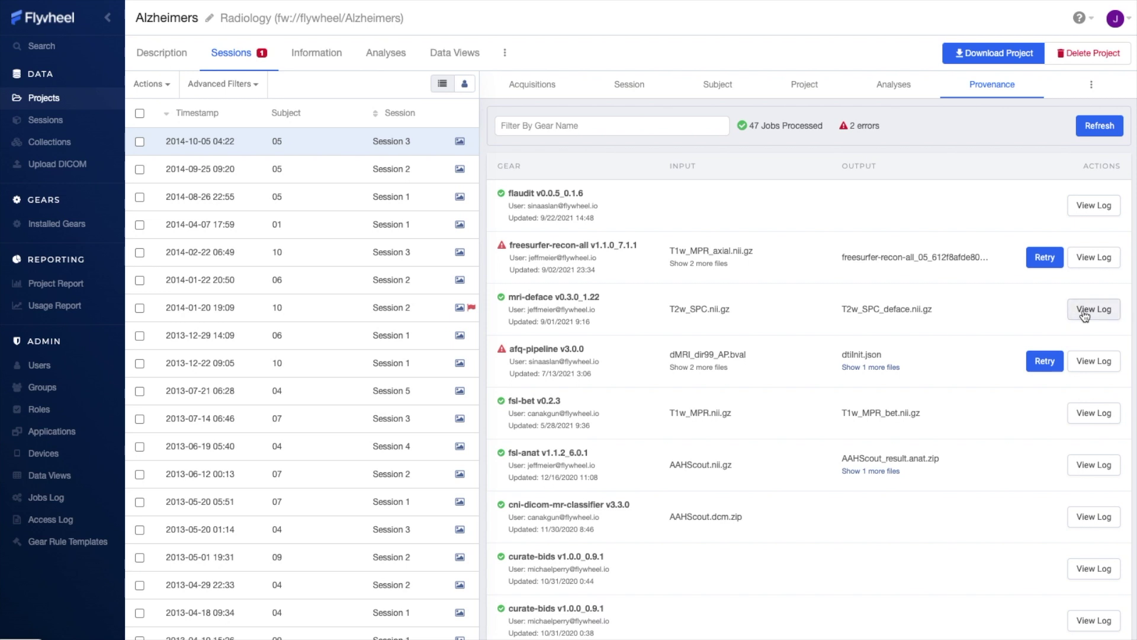
left_click(1085, 313)
left_click(856, 88)
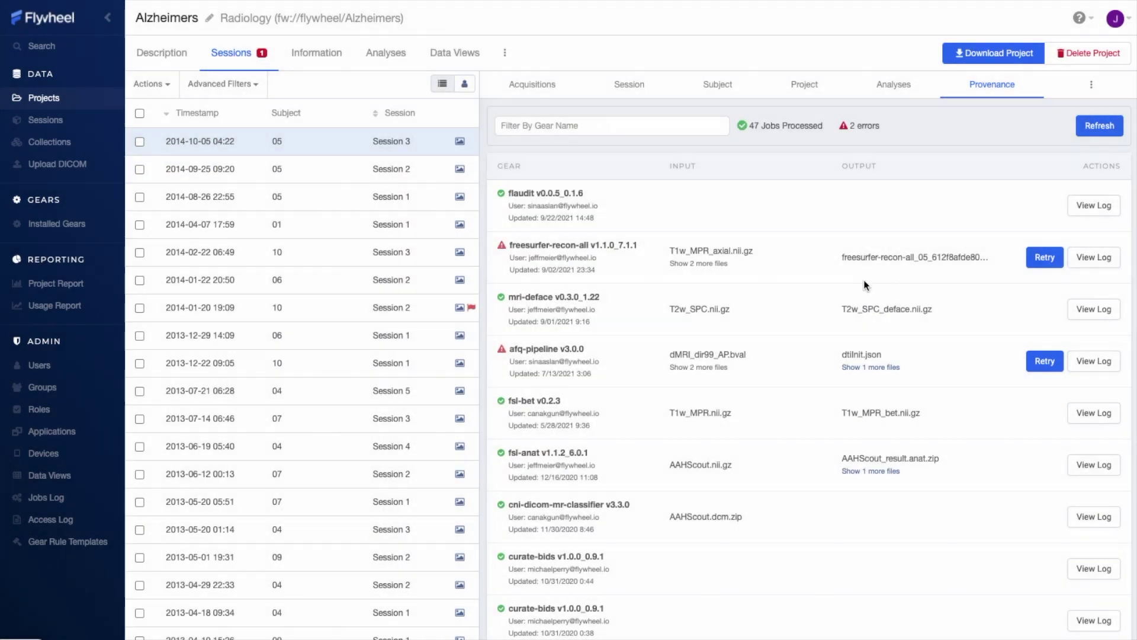
scroll(890, 296, "down", 4)
scroll(894, 293, "down", 1)
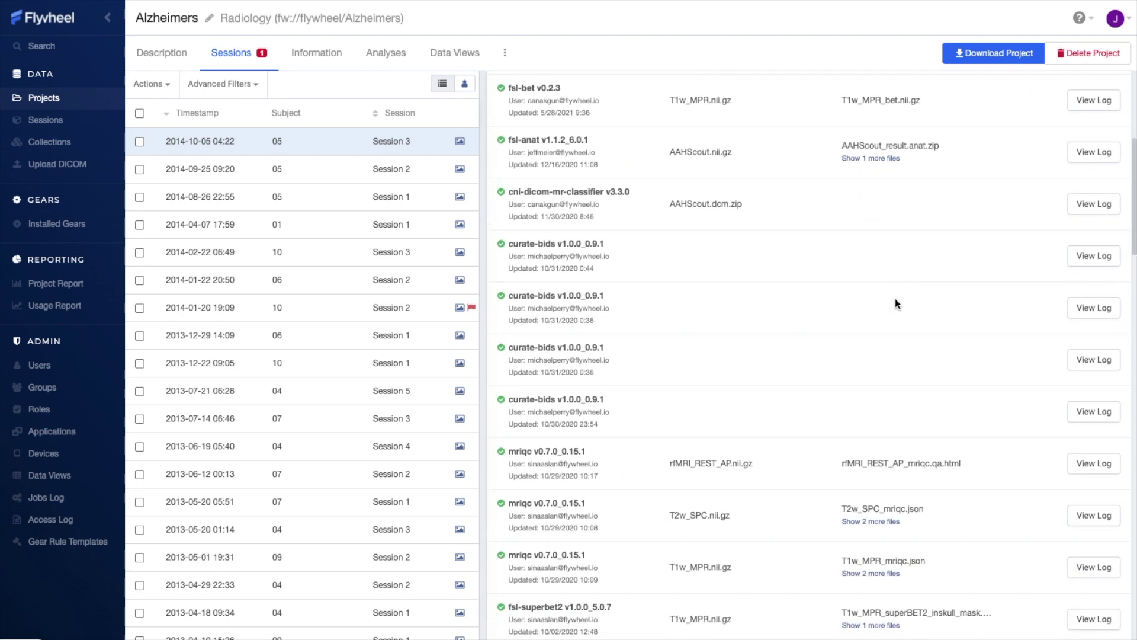
scroll(894, 297, "down", 1)
scroll(894, 297, "down", 3)
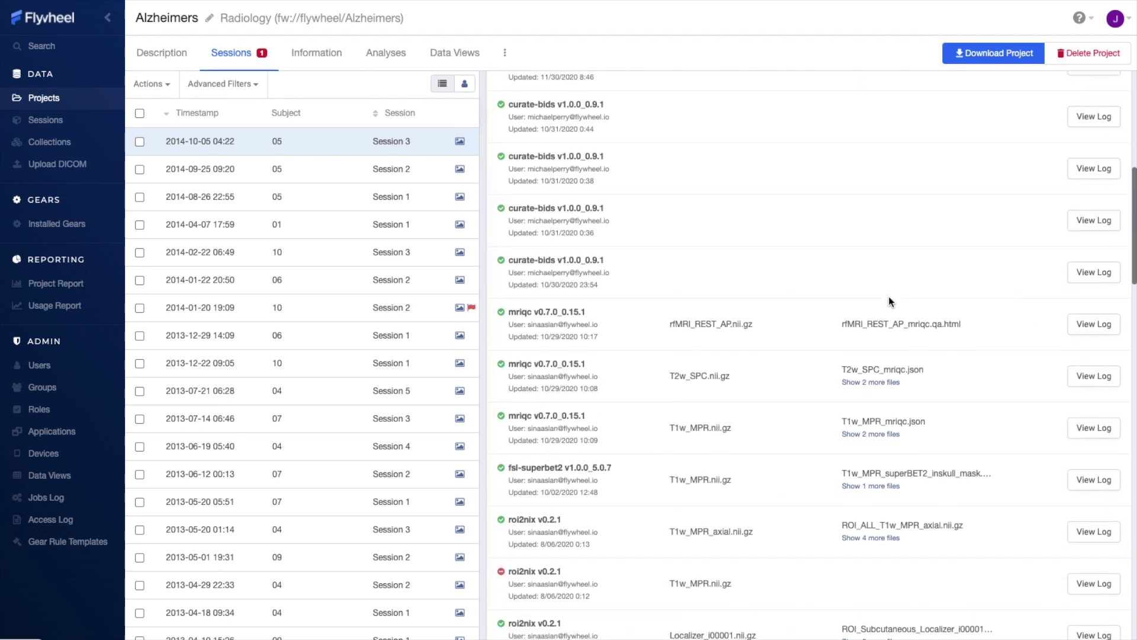
scroll(888, 297, "down", 1)
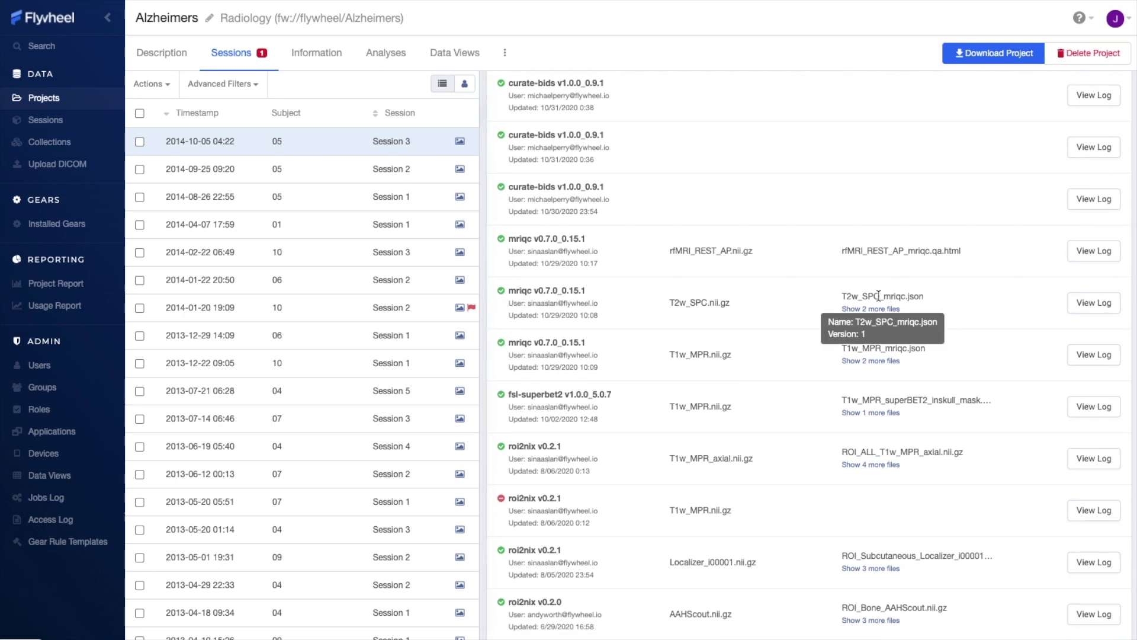
scroll(853, 286, "up", 1)
scroll(853, 284, "up", 11)
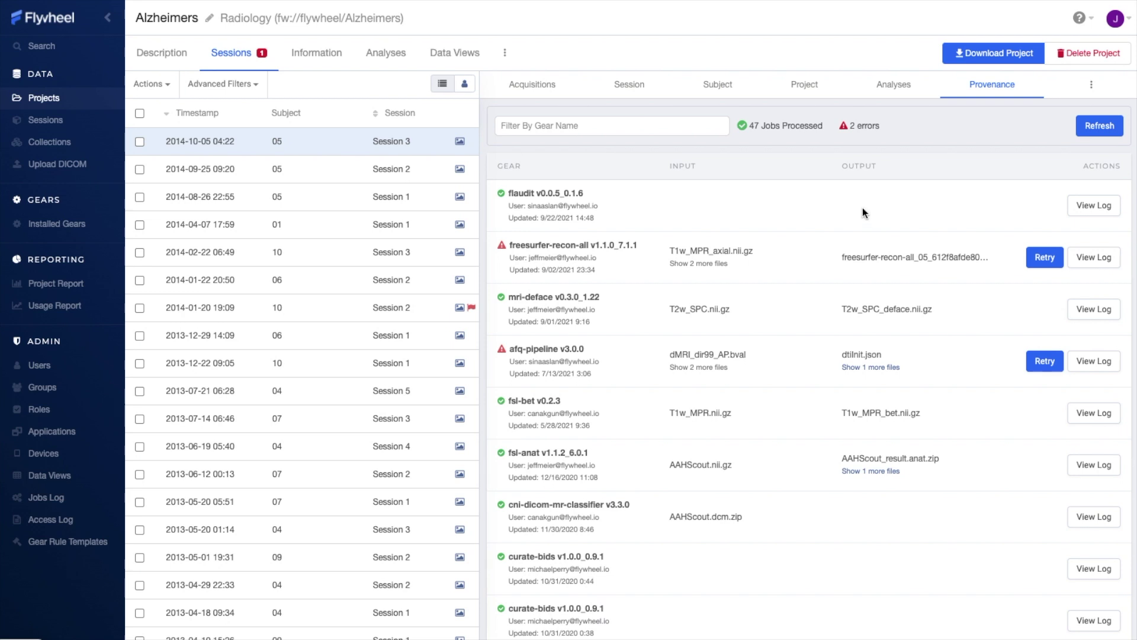
Step: Open the Download Project dialog for the whole Alzheimers project
left_click(980, 54)
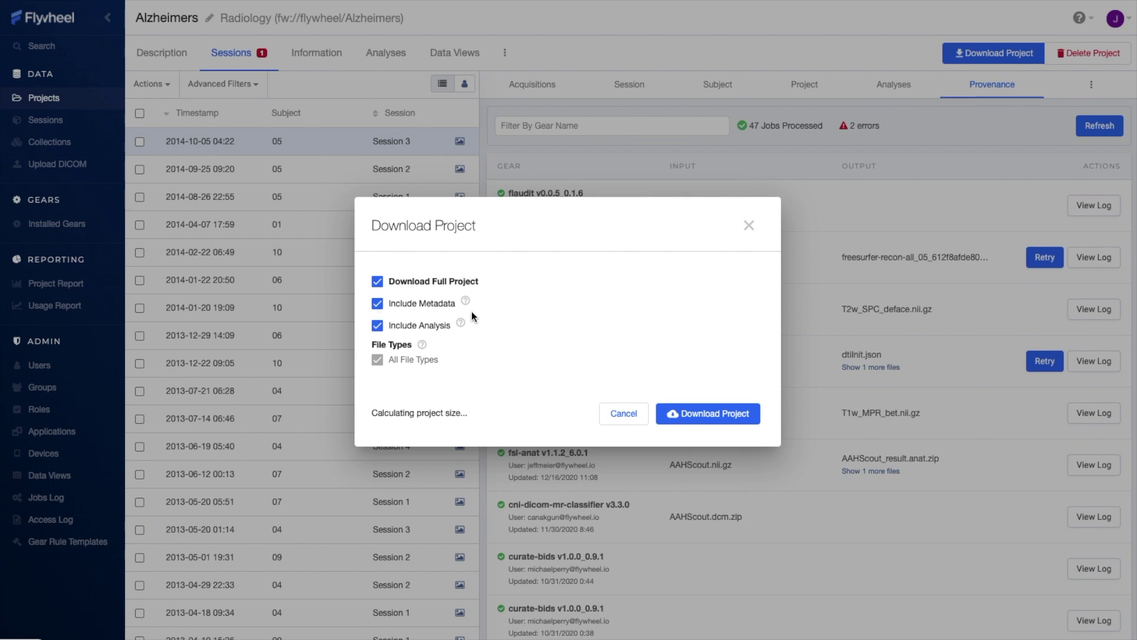